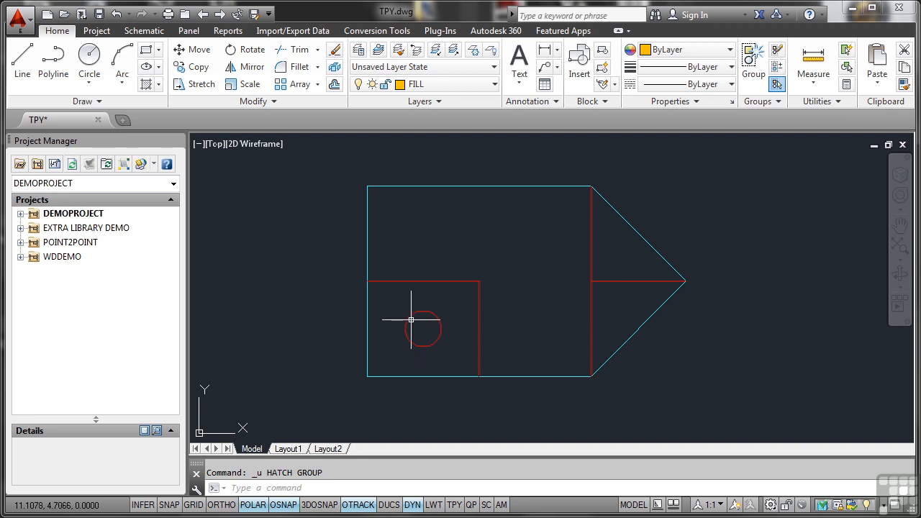
Step: Start a hatch on the FILL layer using the SOLID pattern
mouse_move(410, 320)
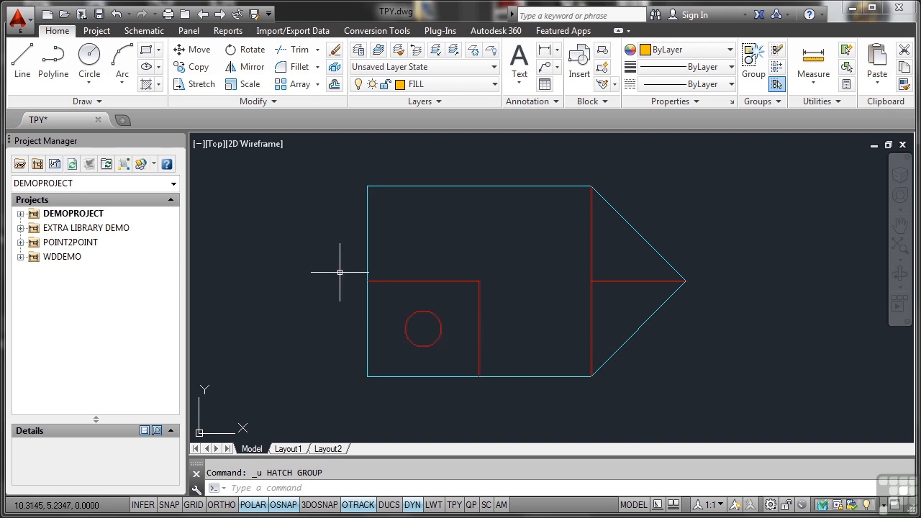
left_click(495, 88)
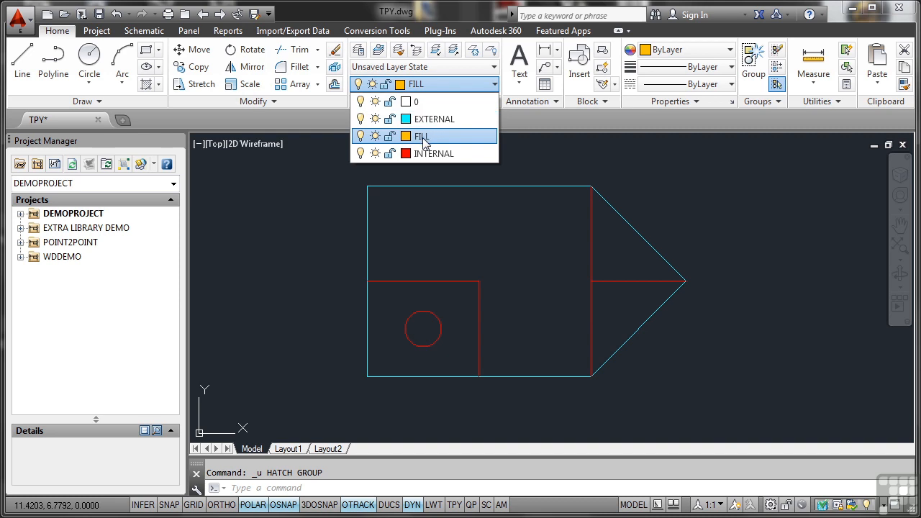
left_click(425, 136)
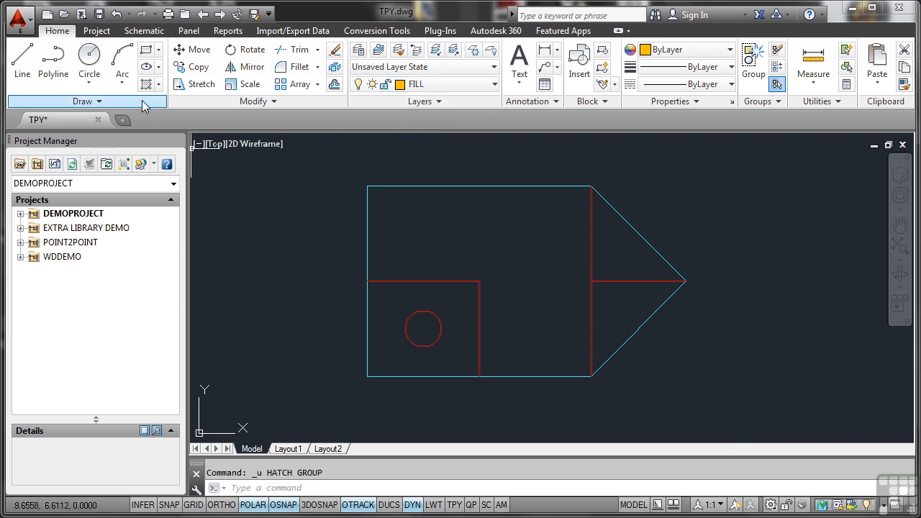
left_click(159, 86)
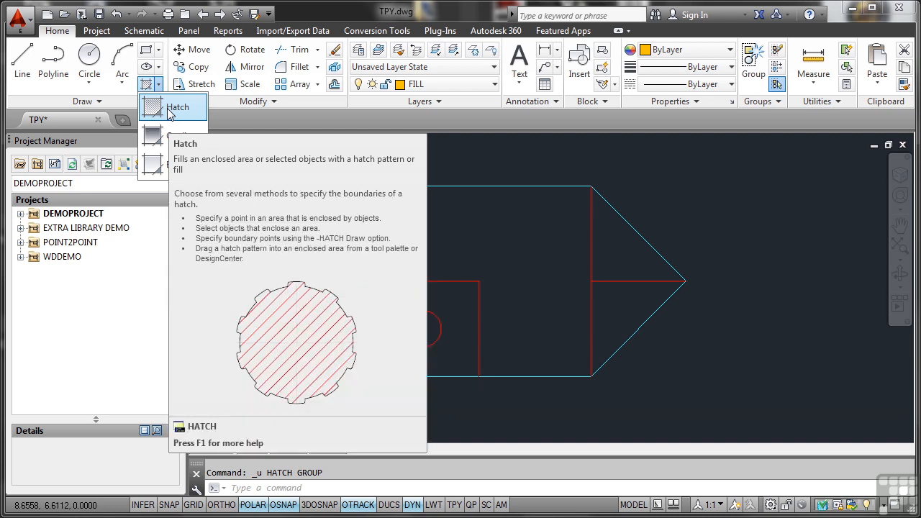
left_click(169, 108)
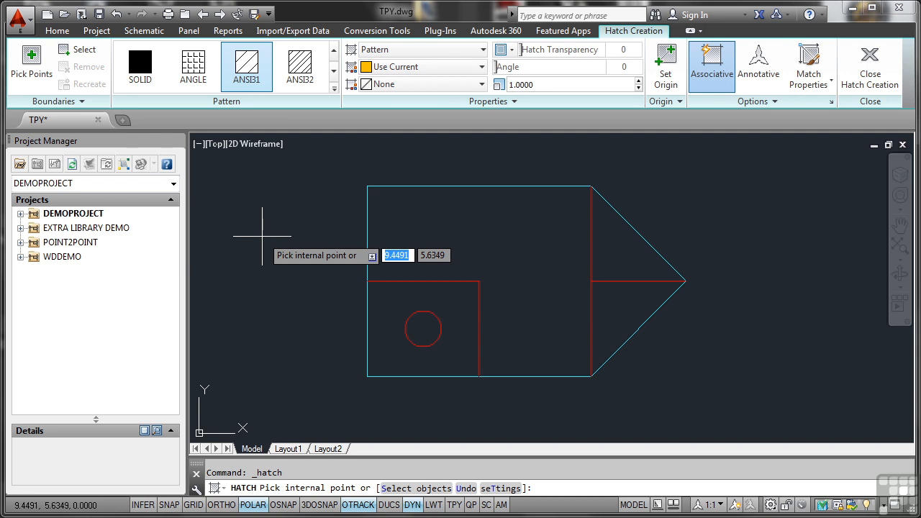
left_click(148, 78)
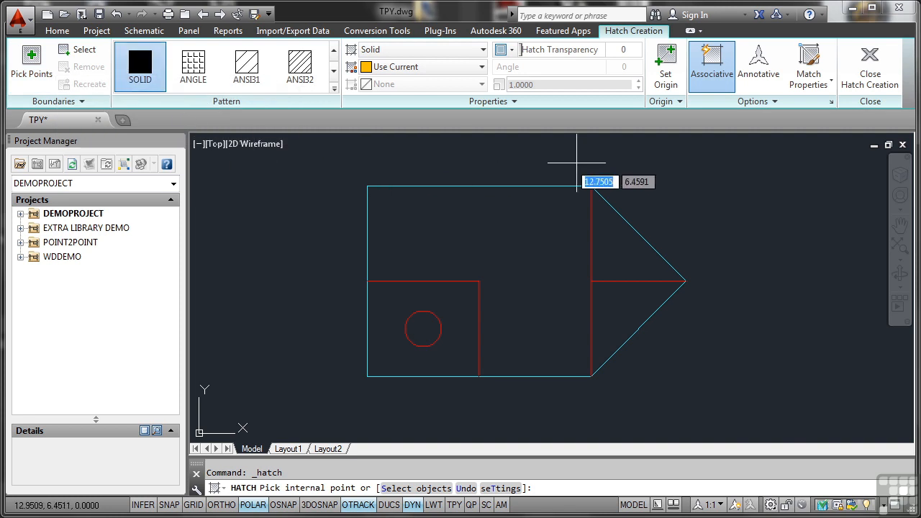
Step: Choose the hatch's island detection style and fill the small rectangle at the drawing's lower left, including the area inside its circle
left_click(775, 105)
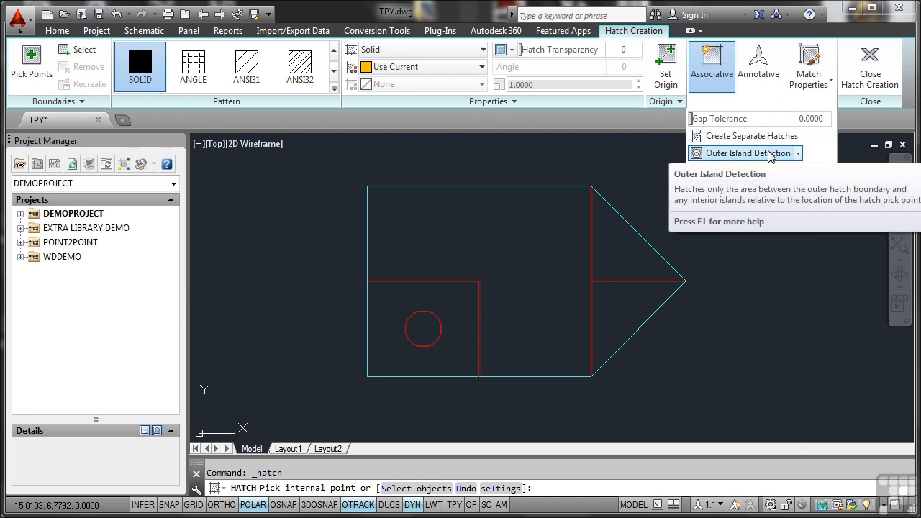
left_click(798, 154)
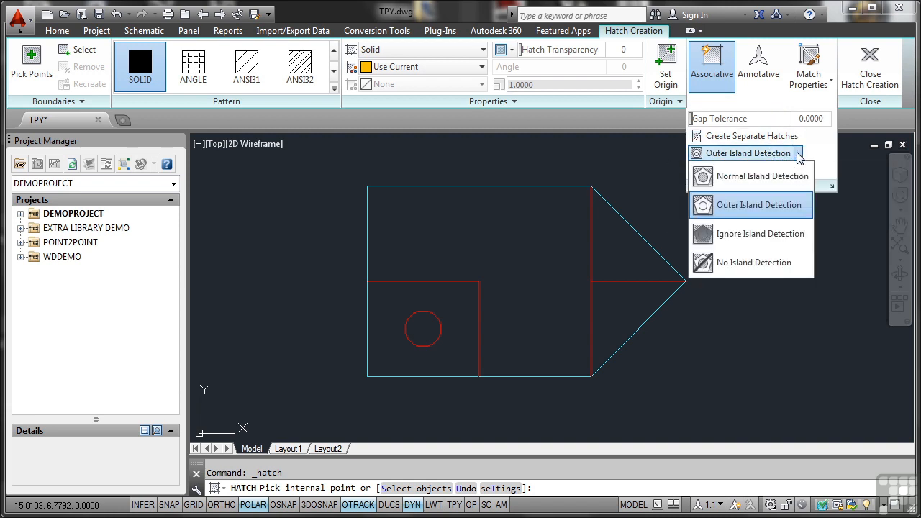
left_click(770, 177)
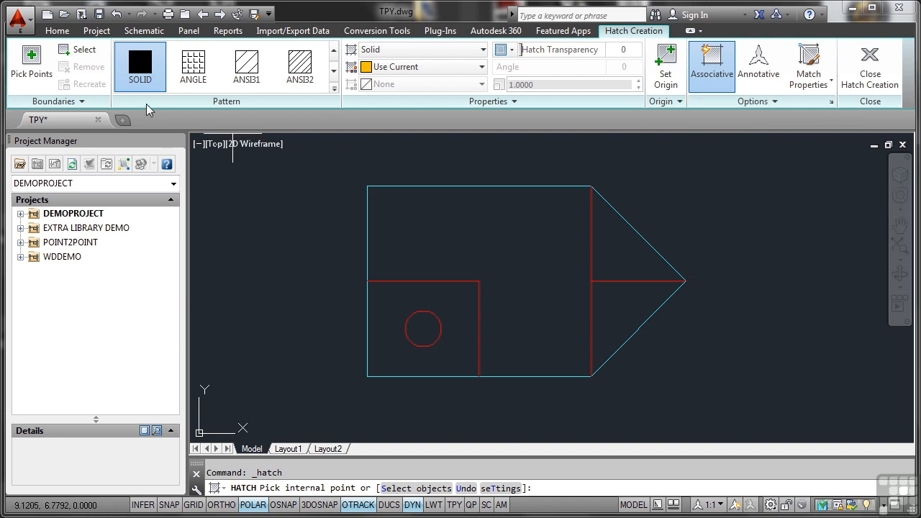
left_click(35, 66)
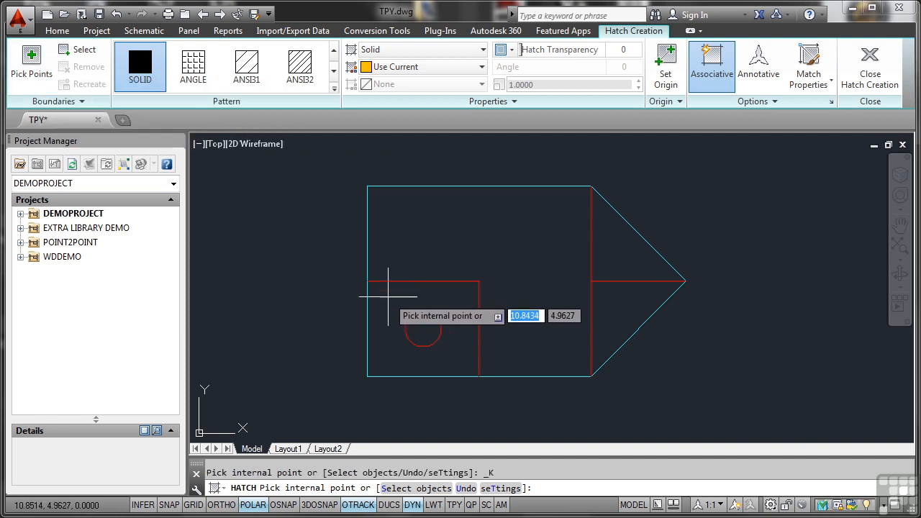
left_click(452, 306)
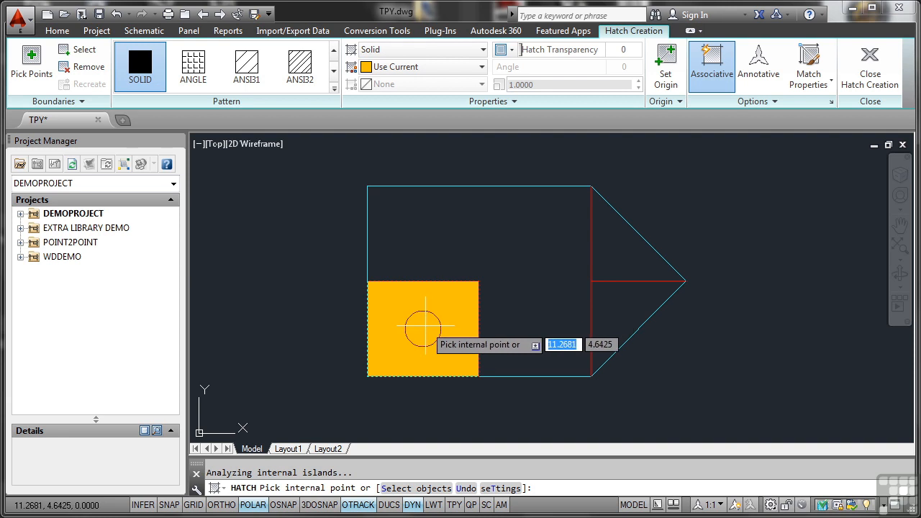
left_click(457, 261)
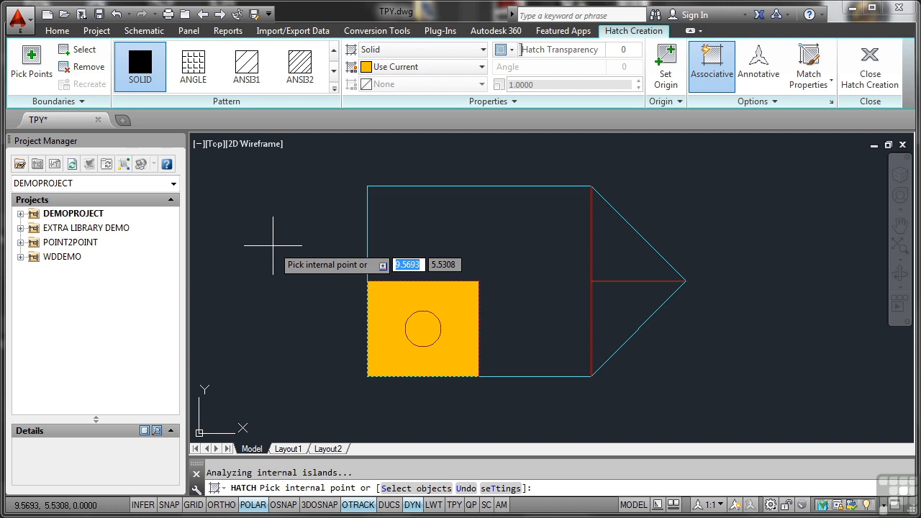
key("Return")
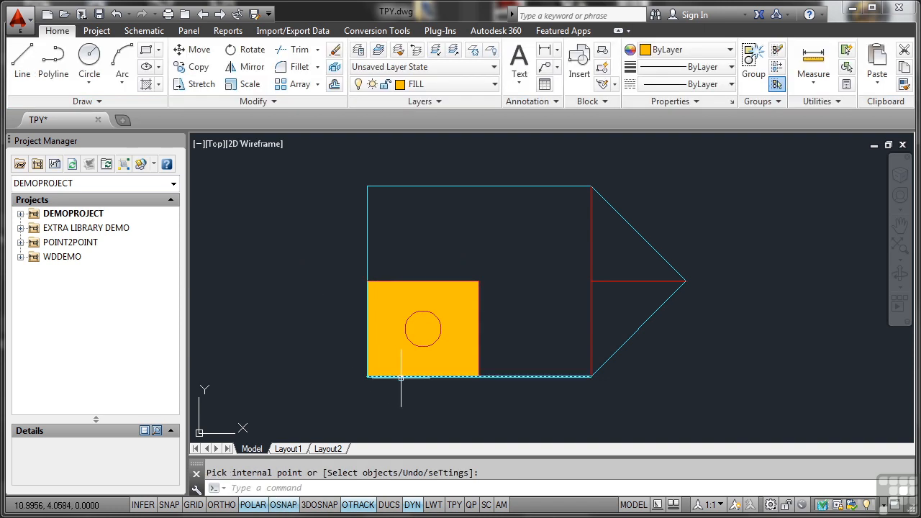
Step: Switch the transparency display on and off again to check the solid fill
left_click(456, 505)
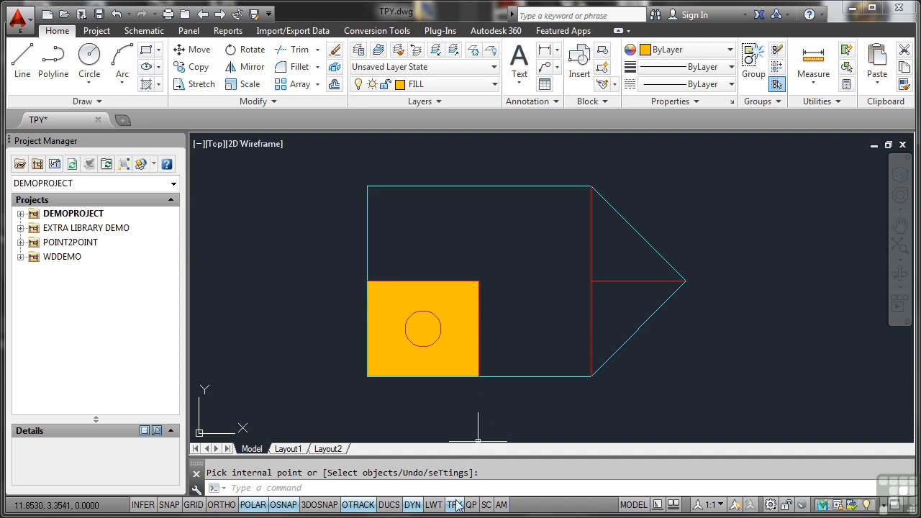
left_click(456, 505)
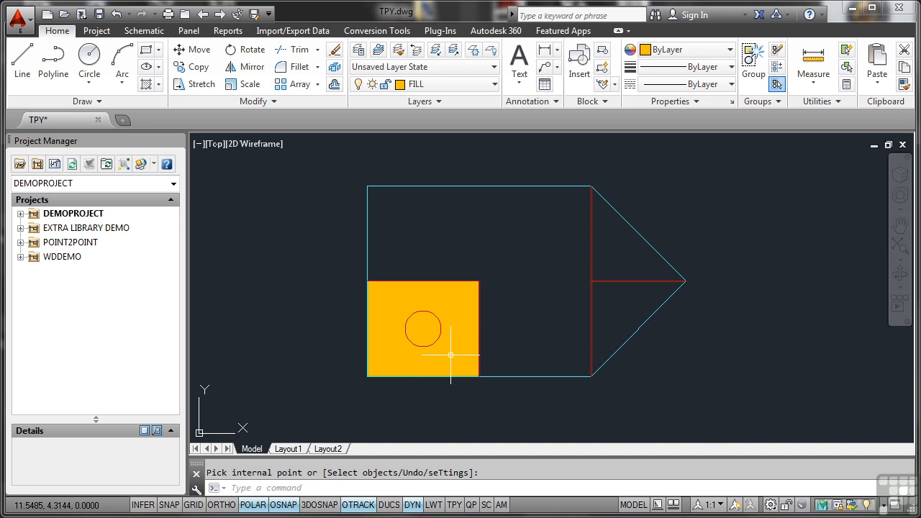
Step: Set the solid hatch's transparency to 50, and toggle the transparency display on and off to compare the fill
key("Return")
left_click(450, 355)
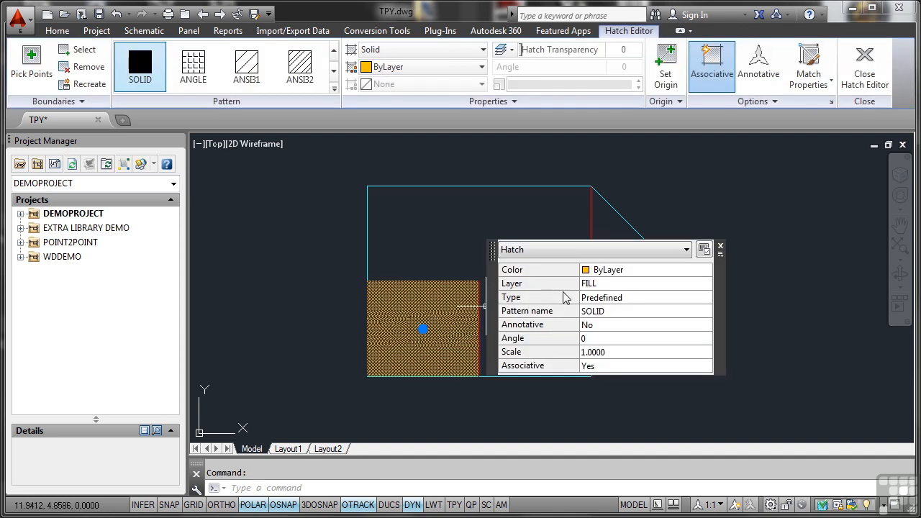
left_click(720, 249)
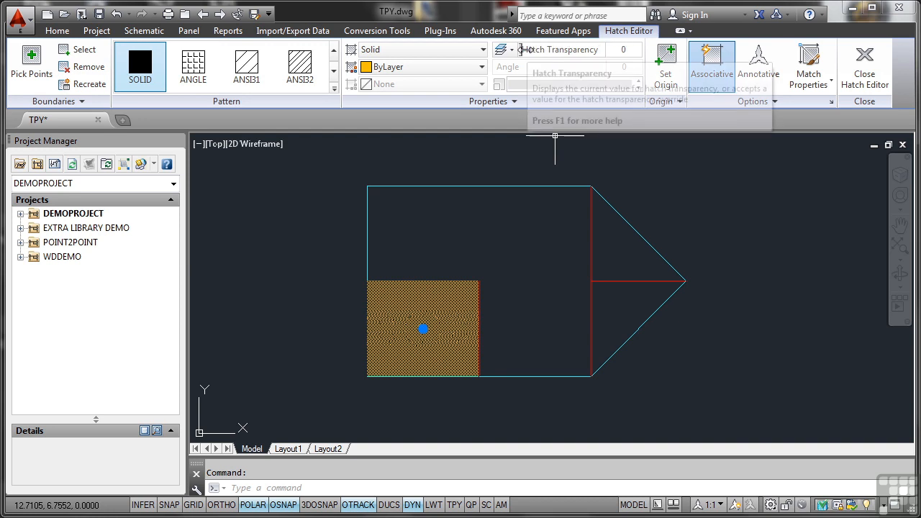
mouse_move(546, 49)
left_mouse_down()
mouse_move(538, 51)
mouse_move(571, 55)
left_mouse_up()
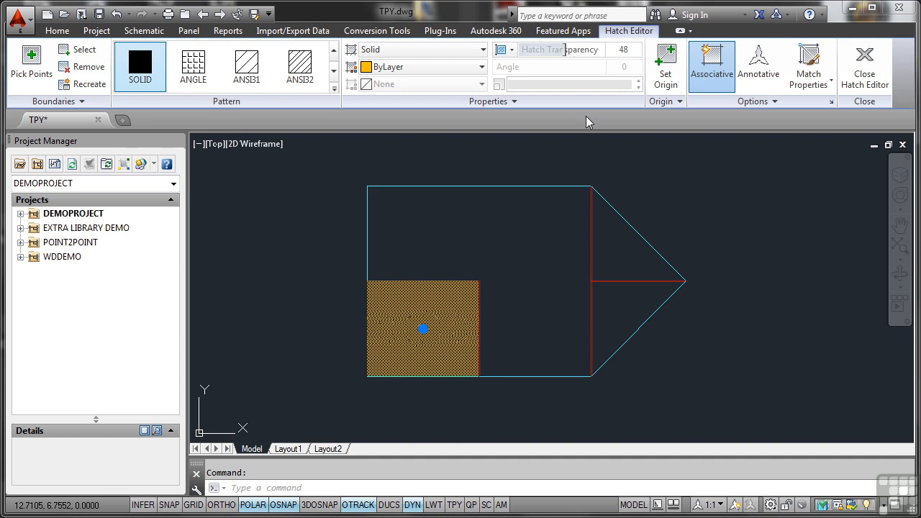
left_click(626, 49)
type("50")
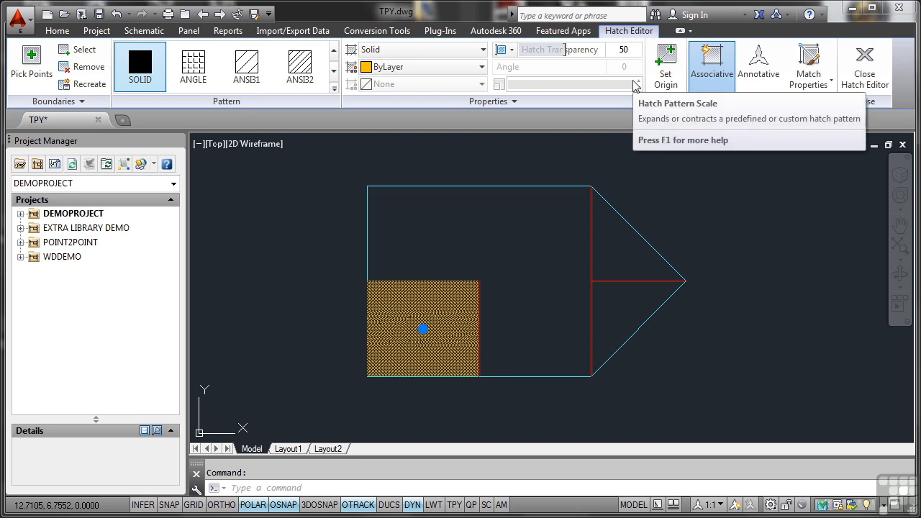
key("Return")
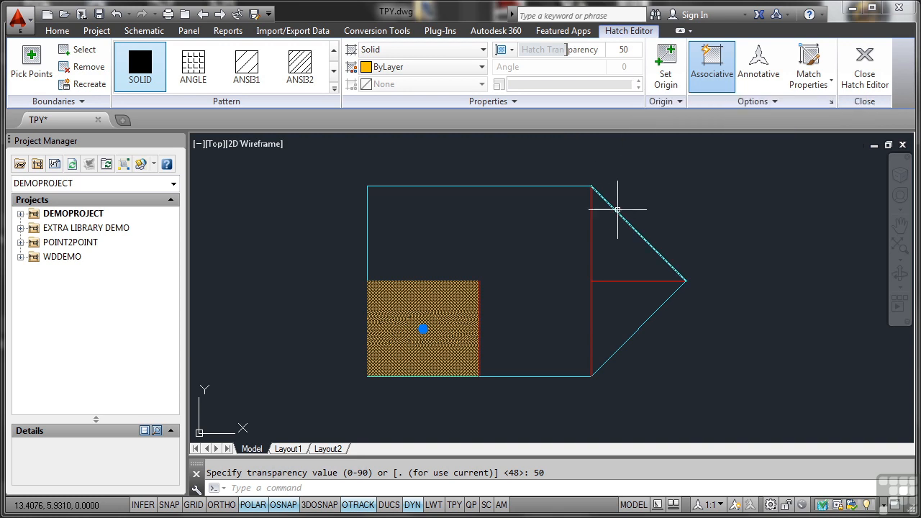
key("Return")
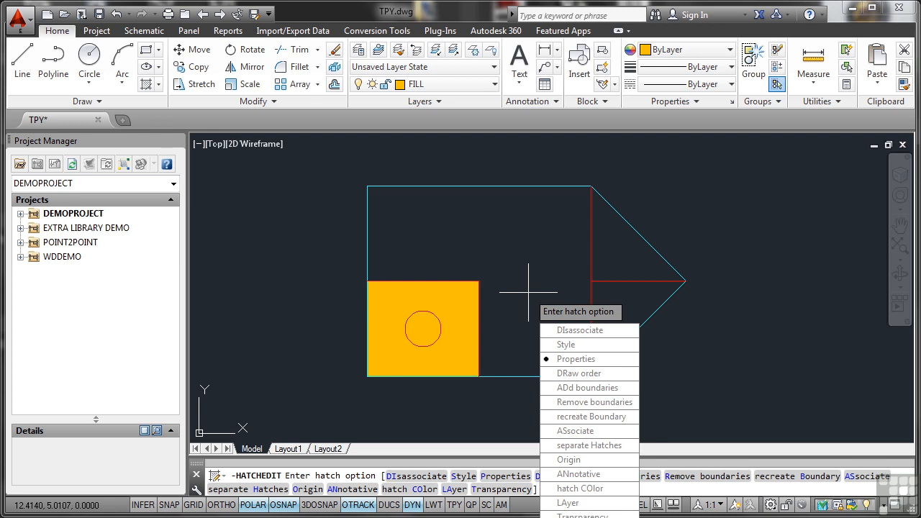
key("Escape")
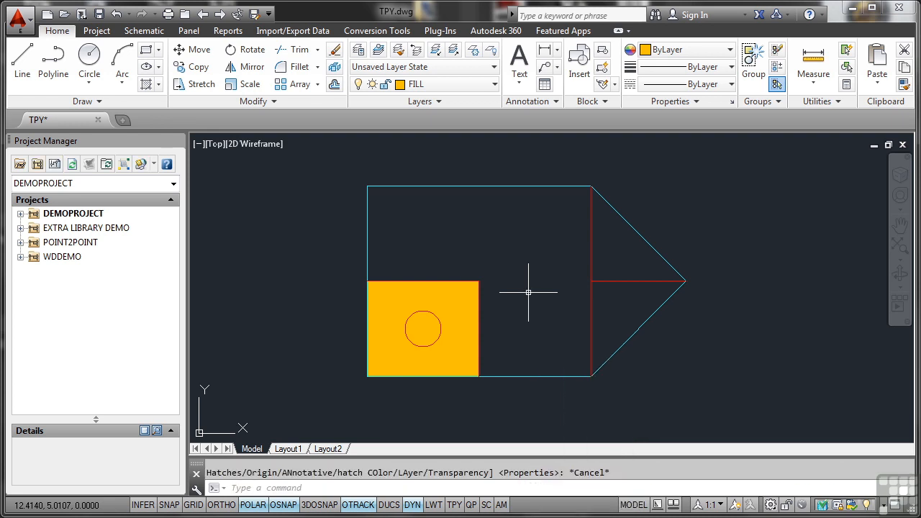
left_click(455, 505)
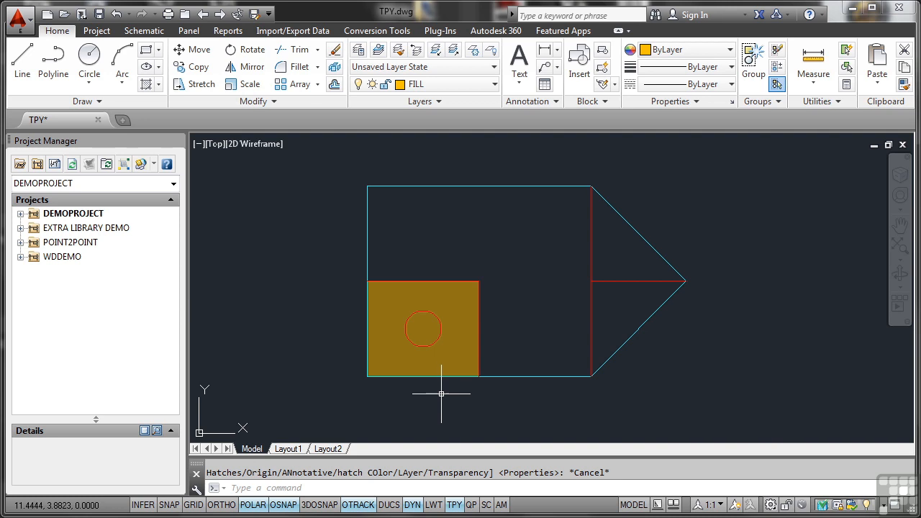
left_click(454, 505)
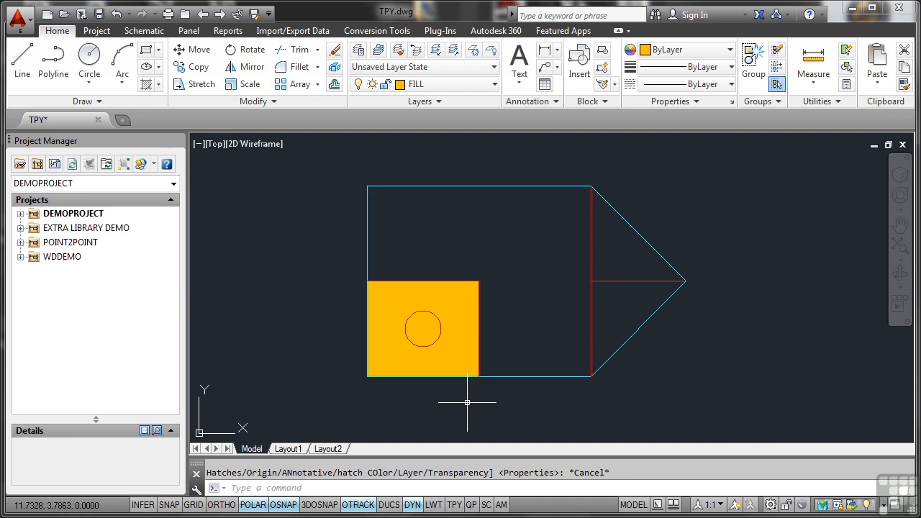
Step: Send the circle inside the filled rectangle to the back of the draw order and turn on the transparency display
left_click(441, 329)
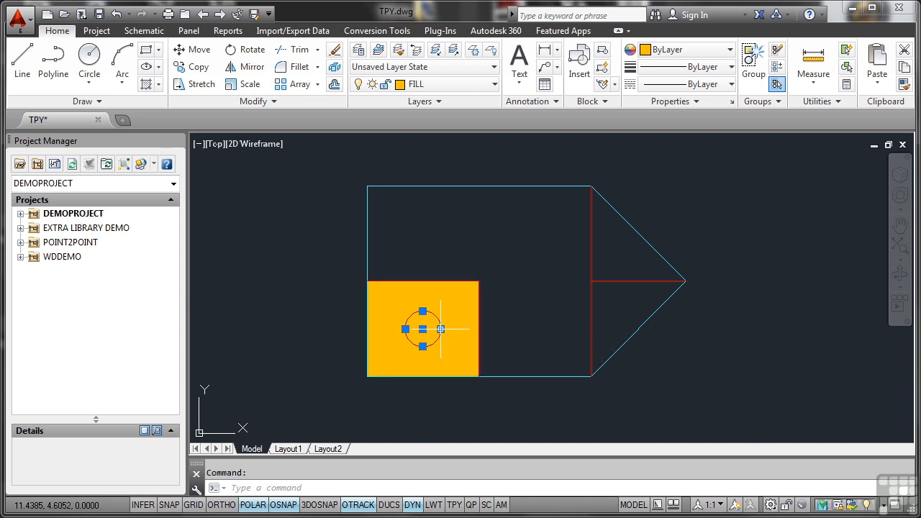
right_click(510, 268)
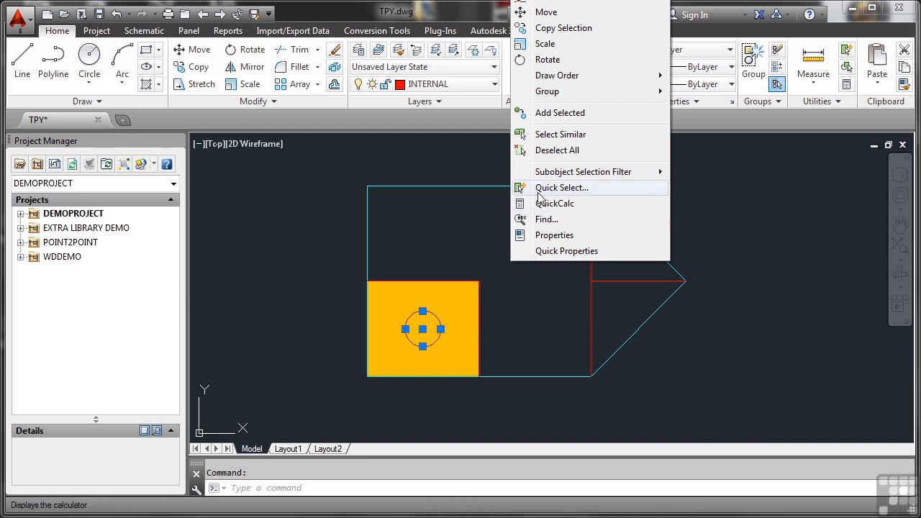
mouse_move(585, 79)
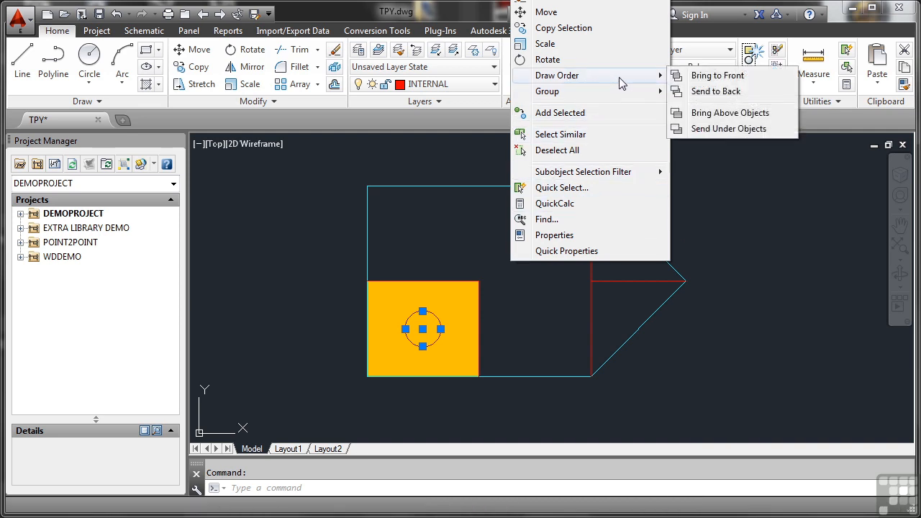
left_click(706, 92)
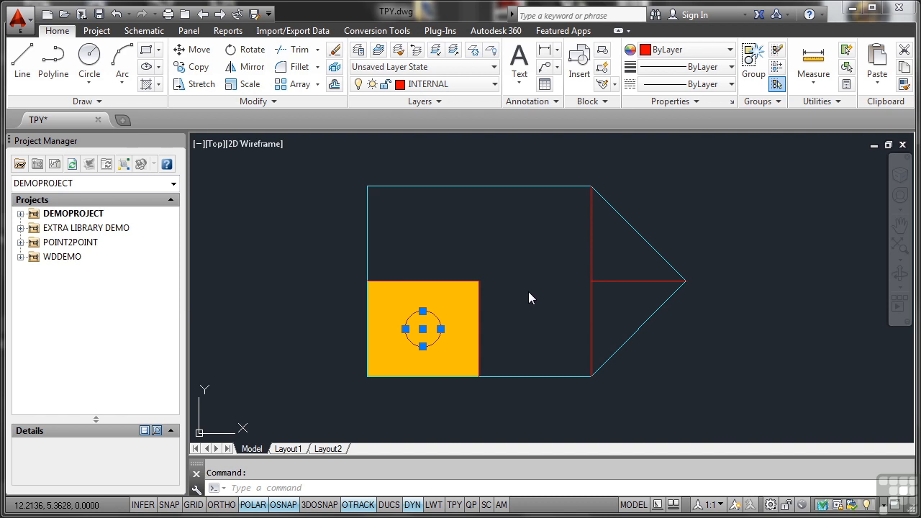
key("Return")
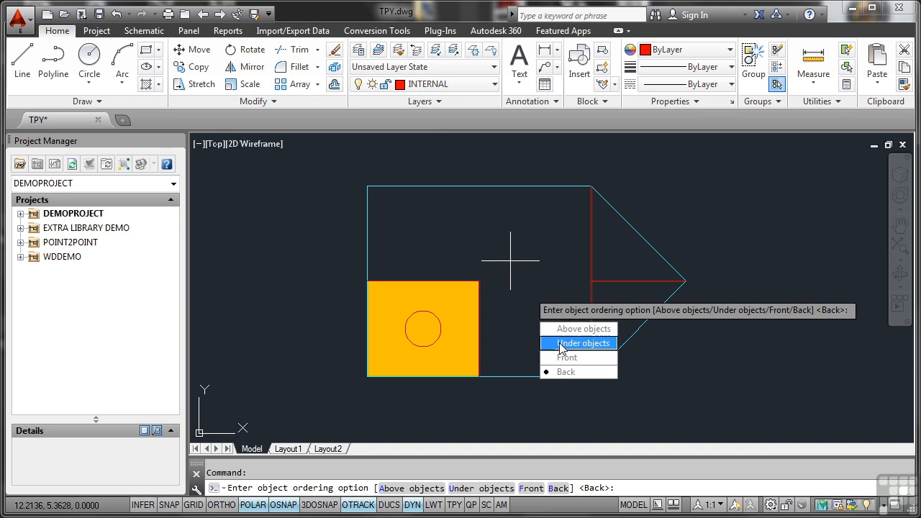
left_click(563, 371)
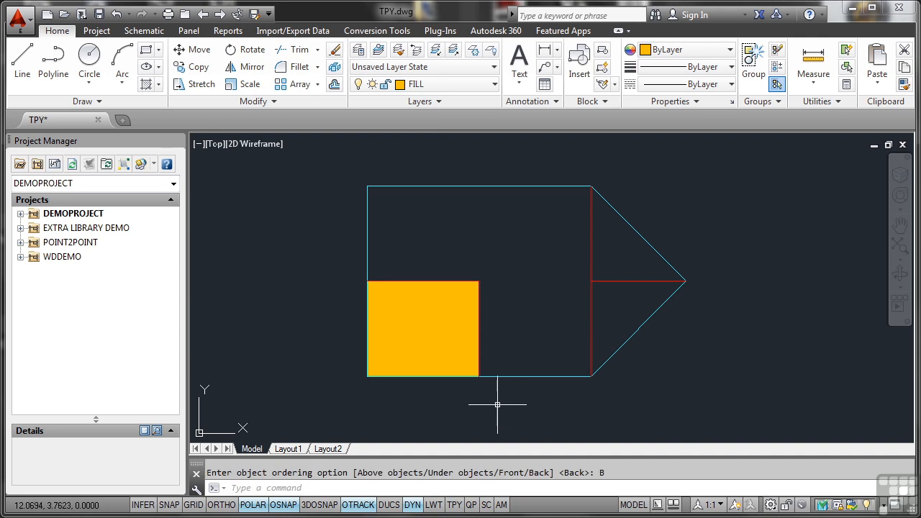
left_click(456, 505)
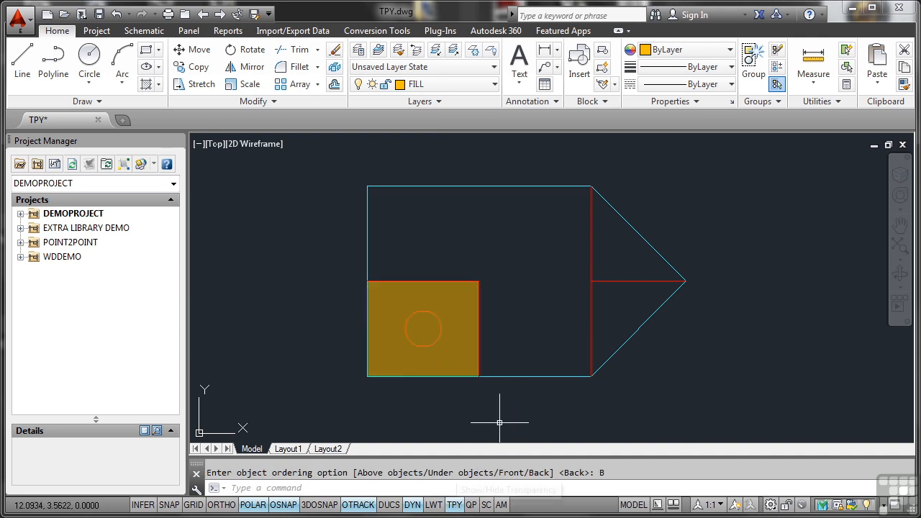